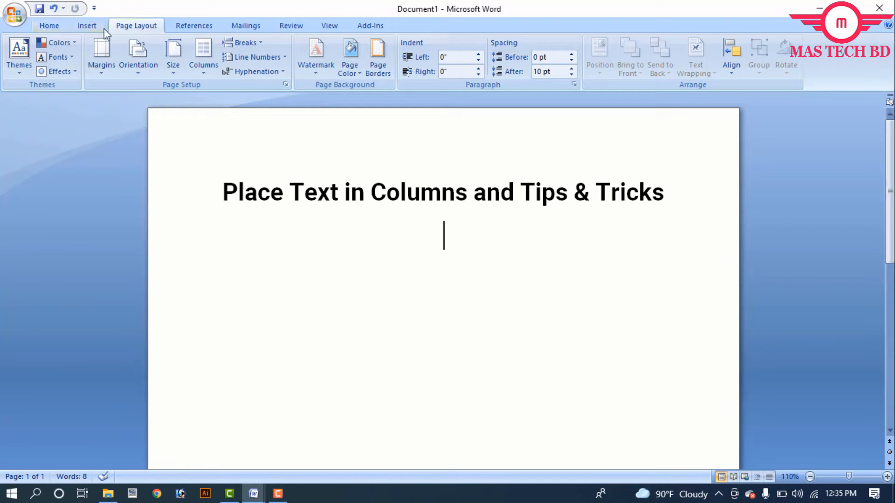
pyautogui.click(85, 29)
pyautogui.click(49, 26)
pyautogui.click(87, 25)
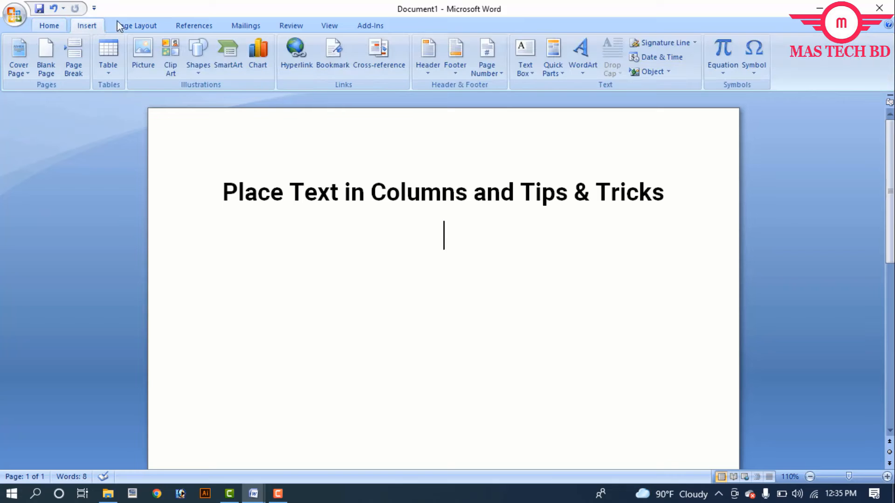
pyautogui.click(142, 30)
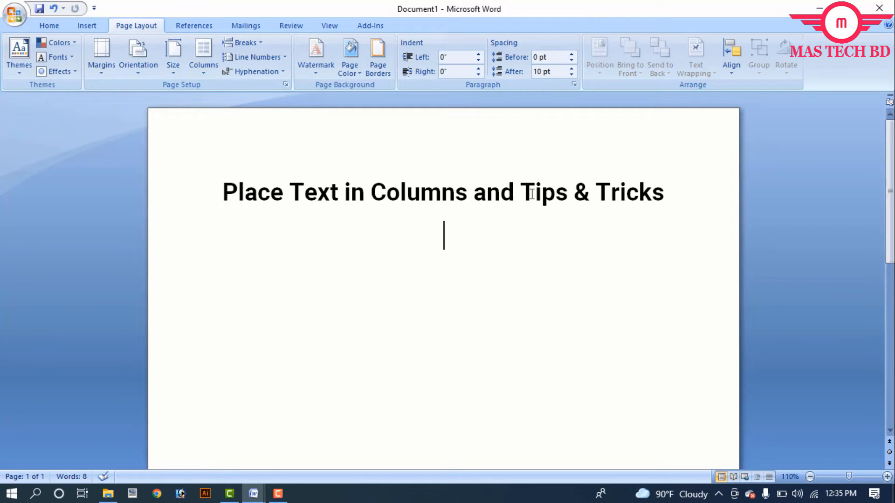
# Format the document into three equal columns through the More Columns dialog
pyautogui.moveTo(502, 195); pyautogui.dragTo(380, 198)
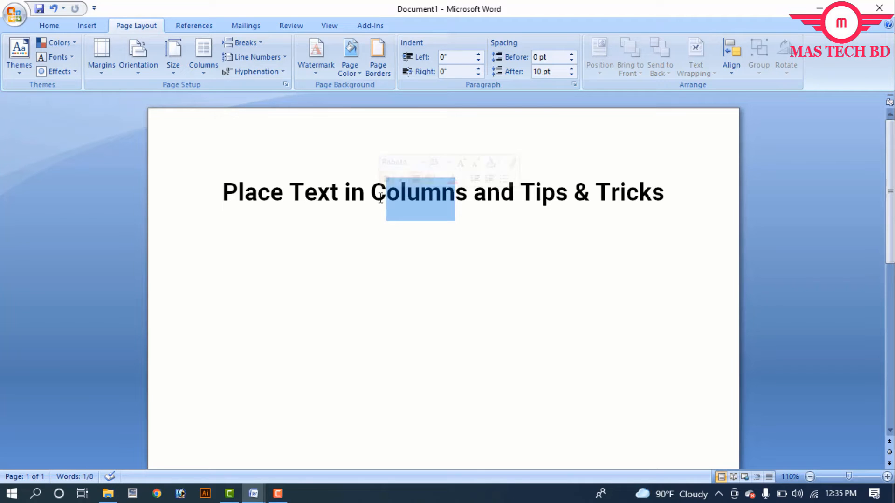
pyautogui.click(408, 193)
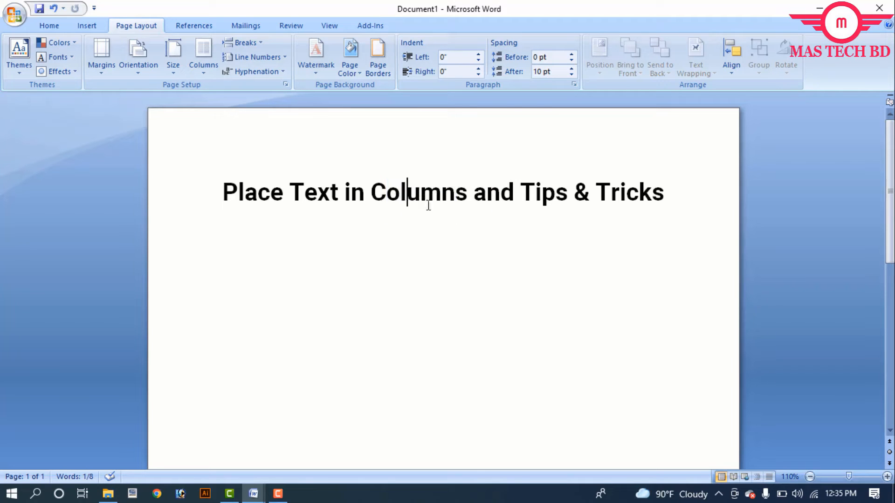
pyautogui.click(204, 65)
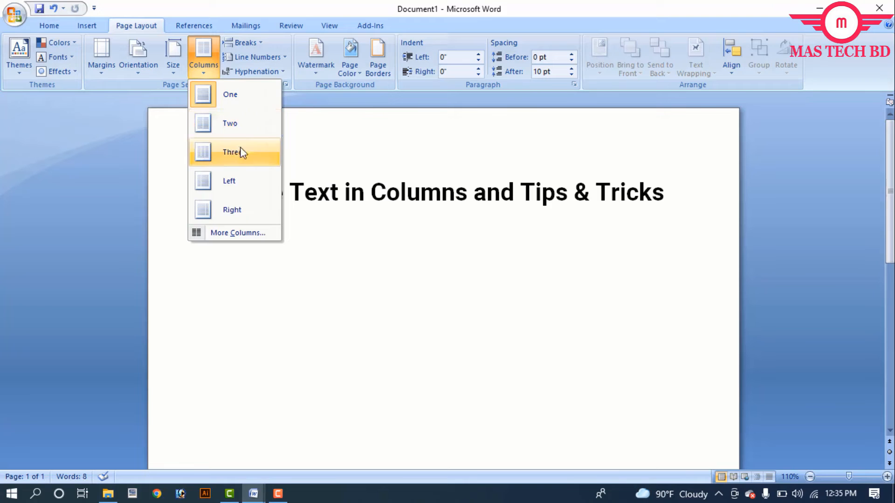
pyautogui.click(249, 239)
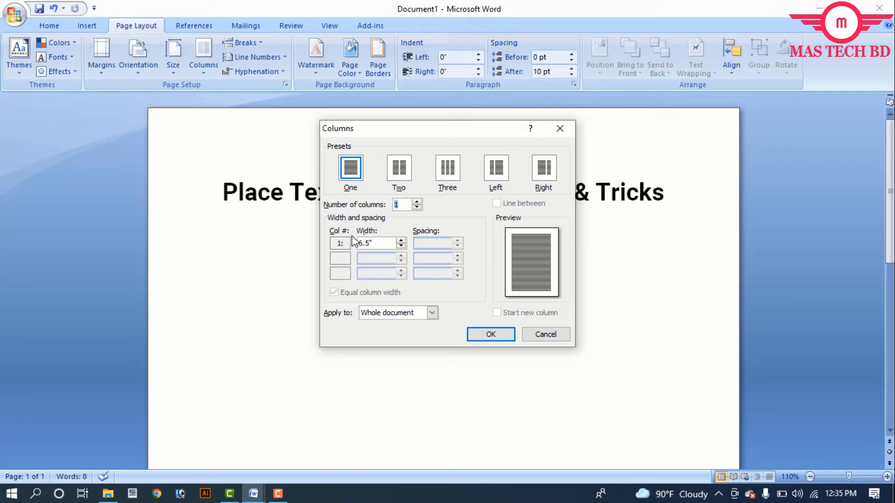
pyautogui.click(399, 173)
pyautogui.click(442, 174)
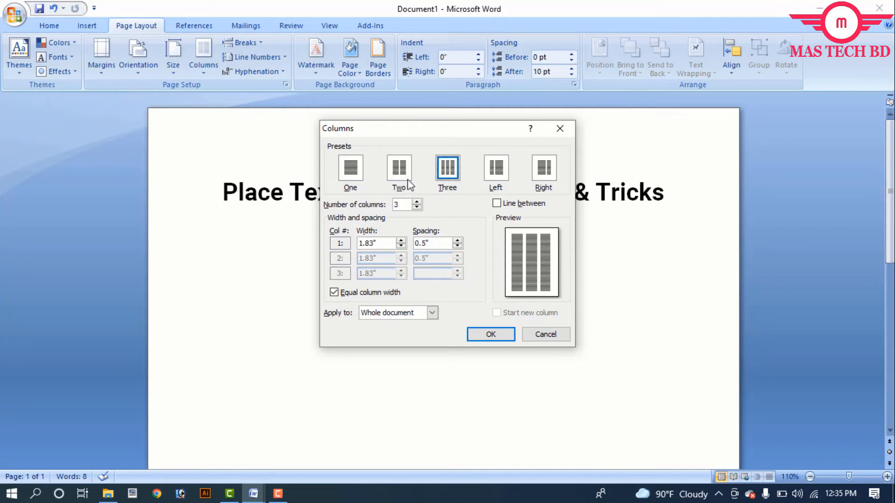
pyautogui.click(491, 334)
# Switch to the 'New Microsoft Office Word Document.docx' window
pyautogui.click(271, 193)
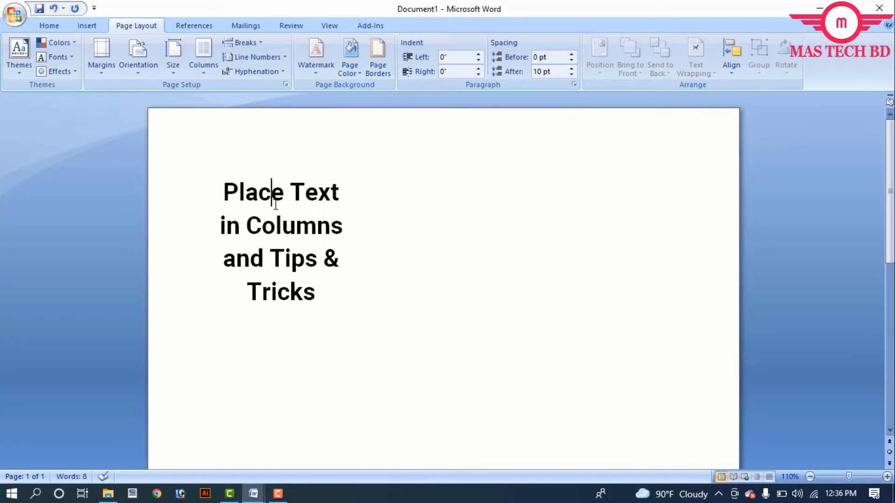
pyautogui.moveTo(221, 193); pyautogui.dragTo(300, 467)
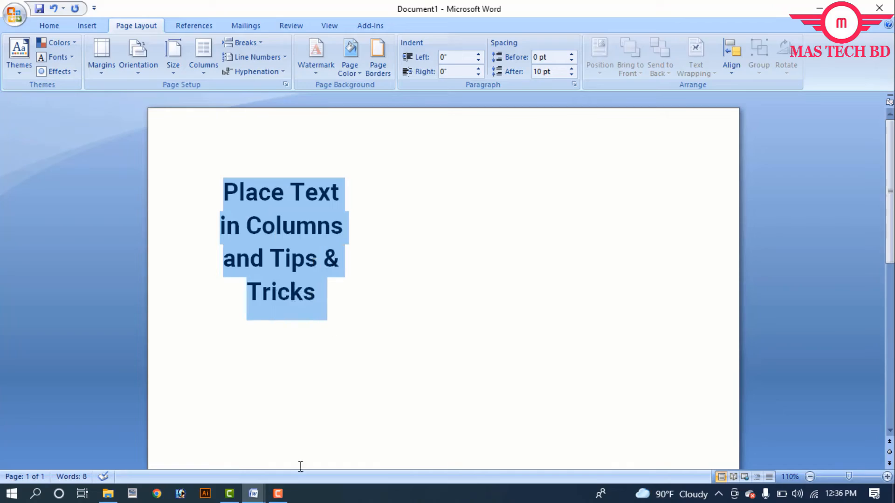
pyautogui.moveTo(251, 498)
pyautogui.click(183, 439)
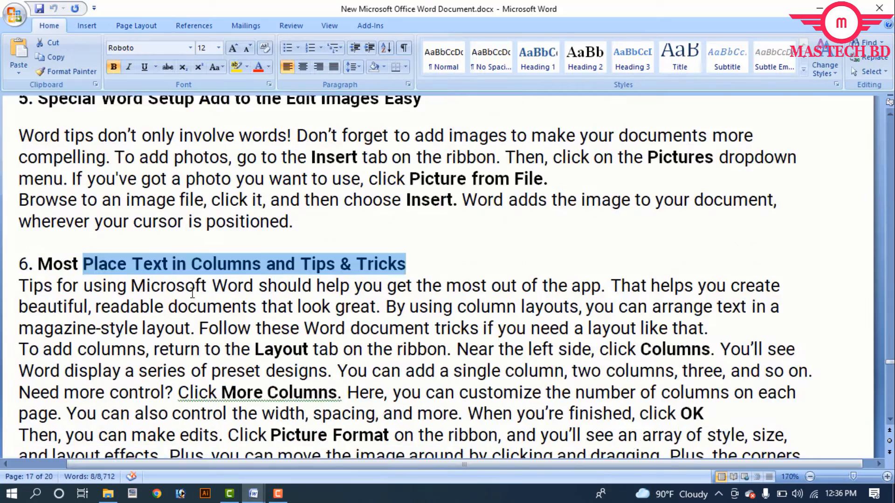
# Cut the body paragraph under section 5, 'Special Word Setup Add to the Edit Images Easy'
pyautogui.scroll(5, 194, 293)
pyautogui.scroll(15, 193, 293)
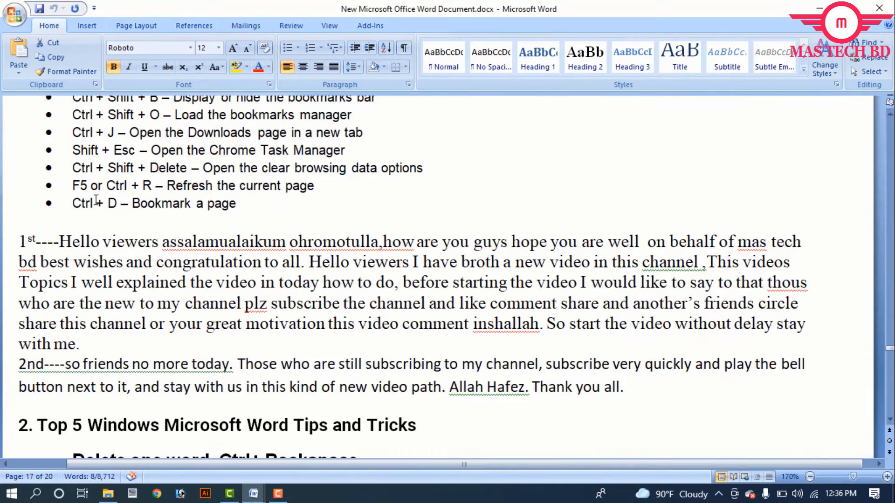
pyautogui.scroll(10, 227, 267)
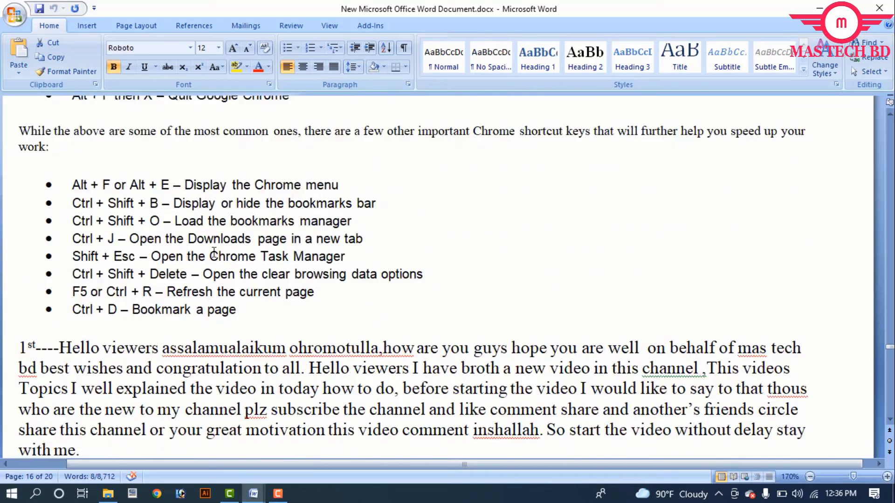
pyautogui.scroll(-20, 226, 267)
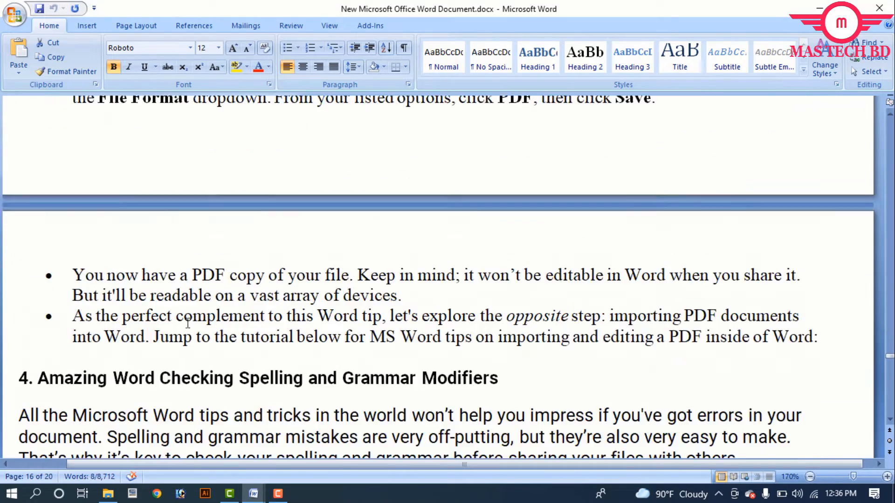
pyautogui.moveTo(19, 348); pyautogui.dragTo(290, 425)
pyautogui.hotkey('ctrl', 'c')
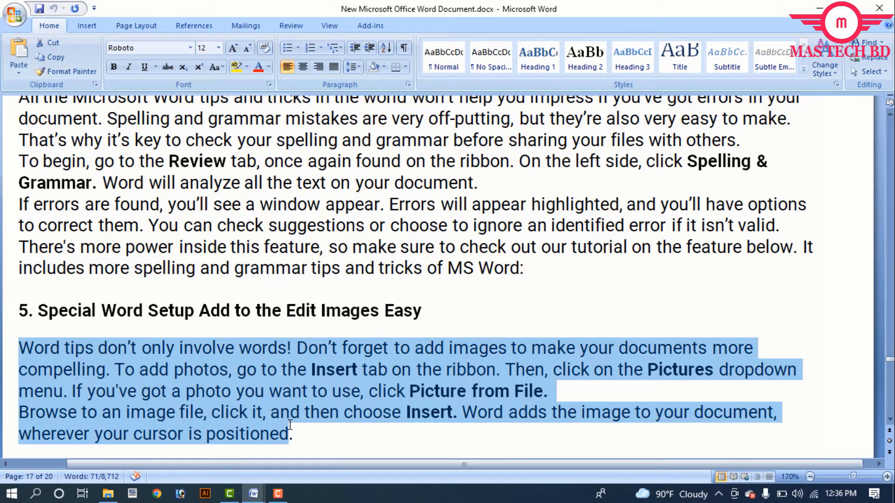
pyautogui.press('Delete')
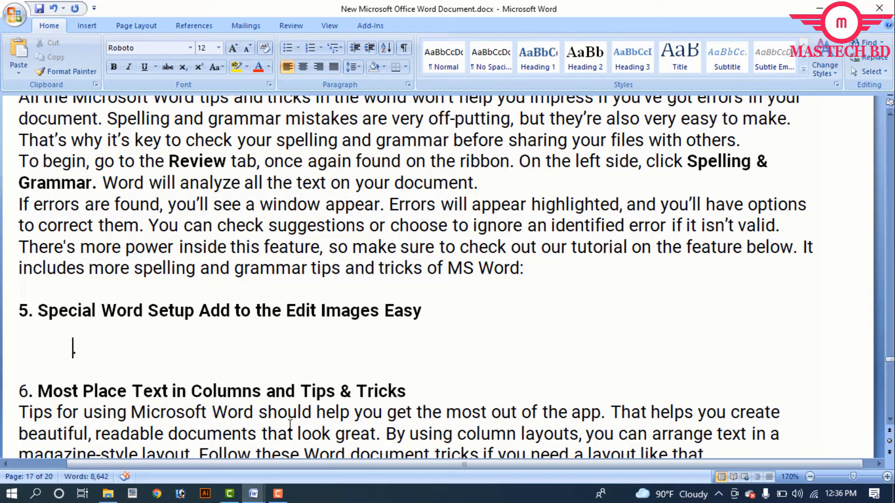
pyautogui.press('Tab')
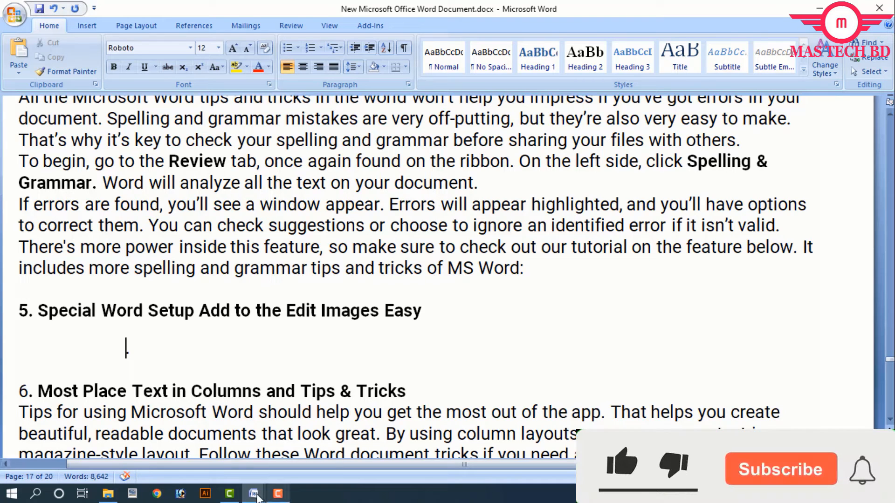
# Switch back to Document1 and paste the cut paragraph twice below the title
pyautogui.moveTo(257, 497)
pyautogui.click(327, 452)
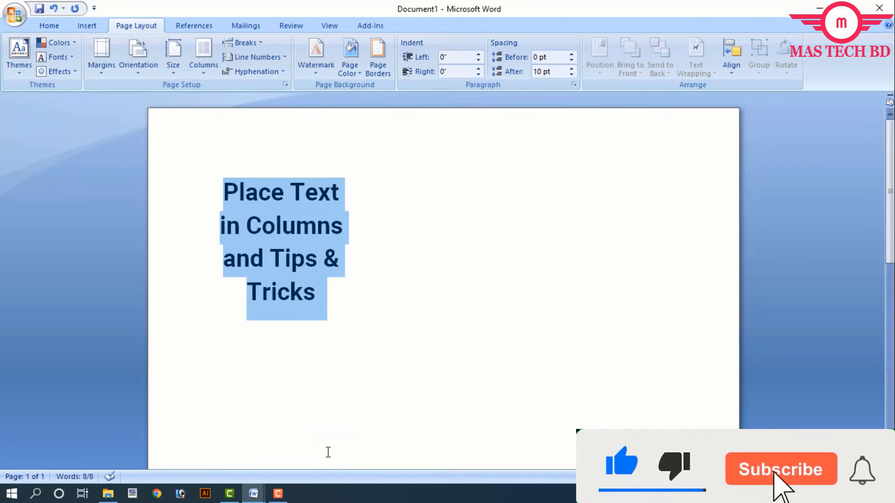
pyautogui.click(328, 452)
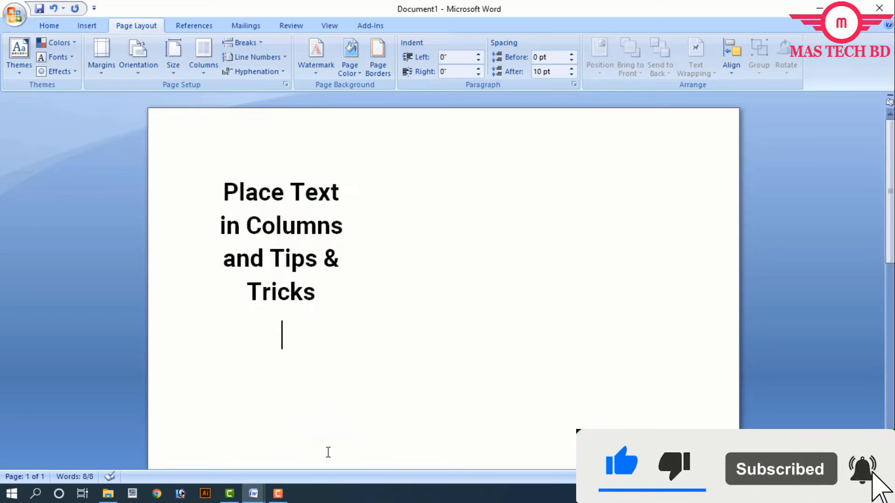
pyautogui.hotkey('ctrl', 'v')
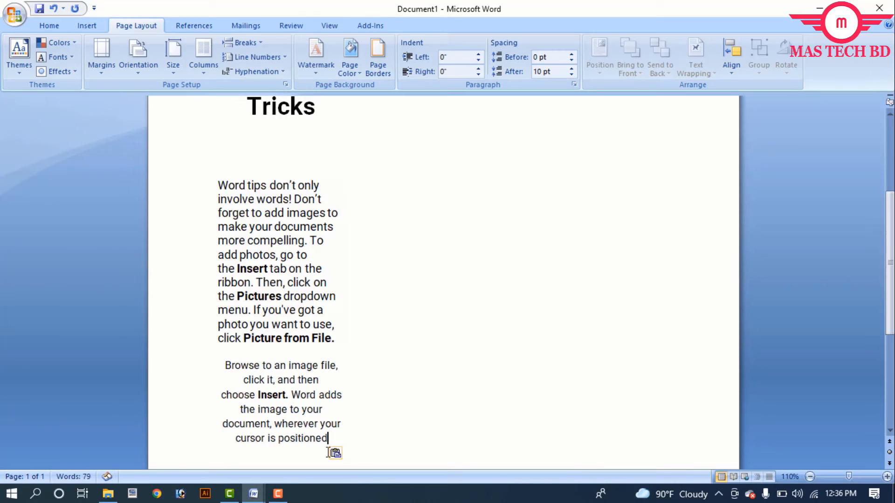
pyautogui.hotkey('ctrl', 'v')
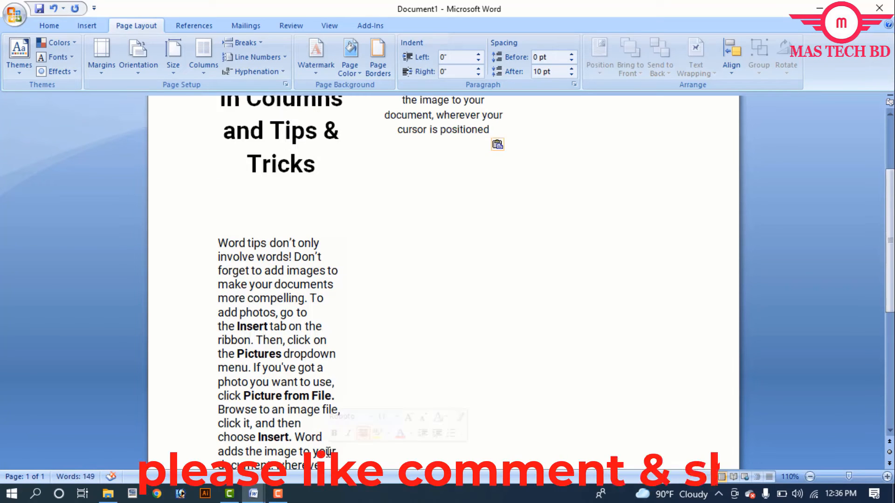
# Duplicate the whole document content by pasting it four times after the second column's text on a new line
pyautogui.scroll(3, 356, 350)
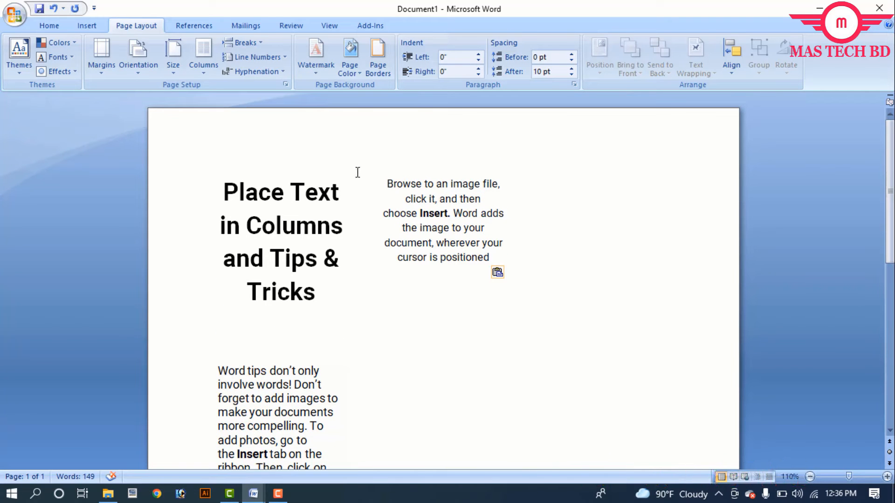
pyautogui.moveTo(358, 173); pyautogui.dragTo(388, 404)
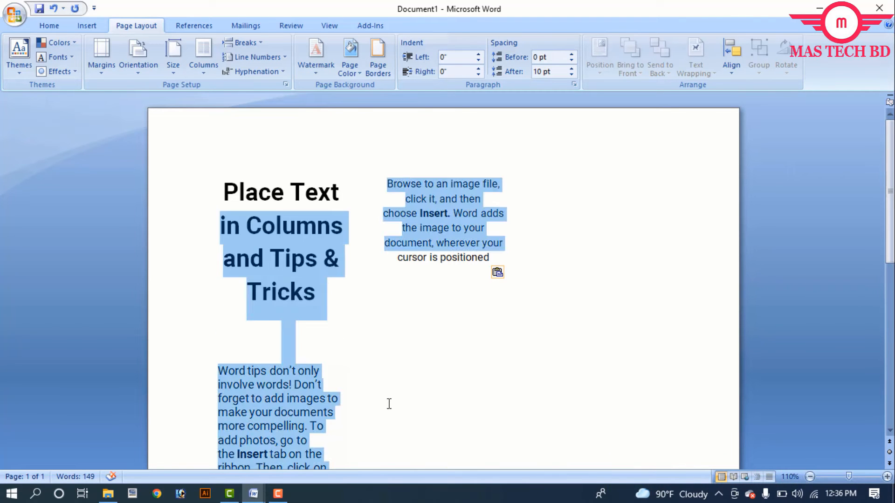
pyautogui.click(377, 277)
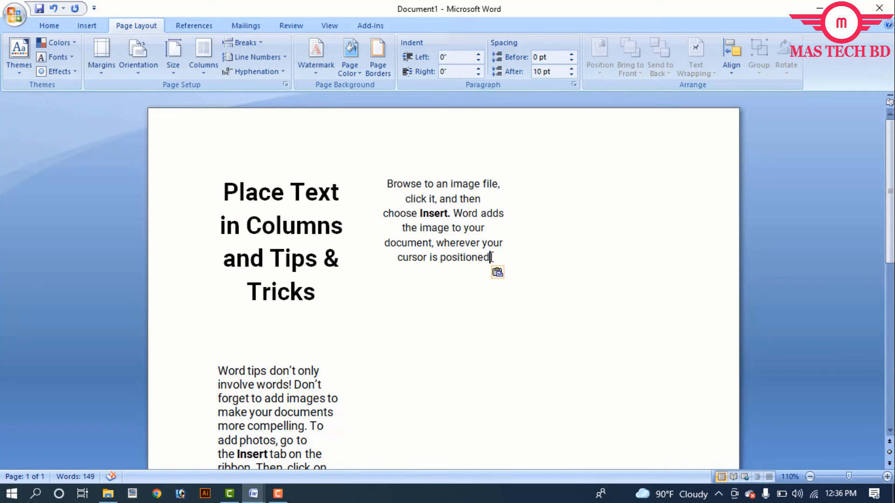
pyautogui.hotkey('ctrl', 'a')
pyautogui.hotkey('ctrl', 'c')
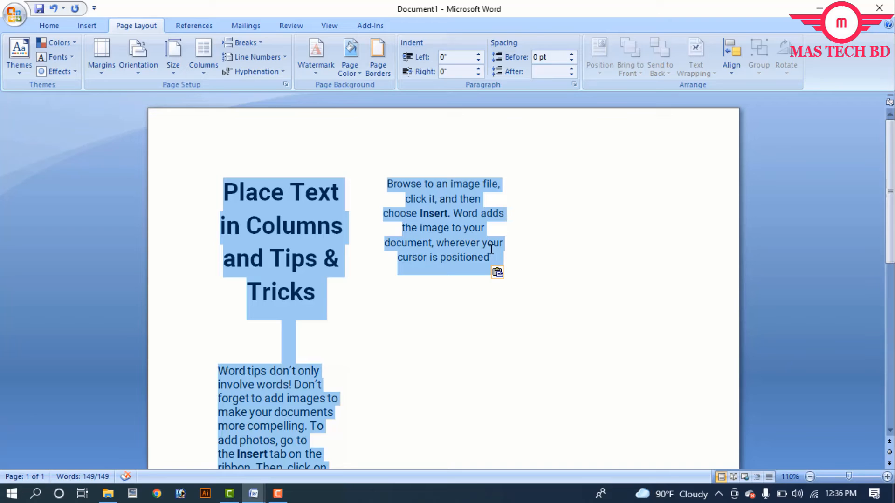
pyautogui.click(491, 250)
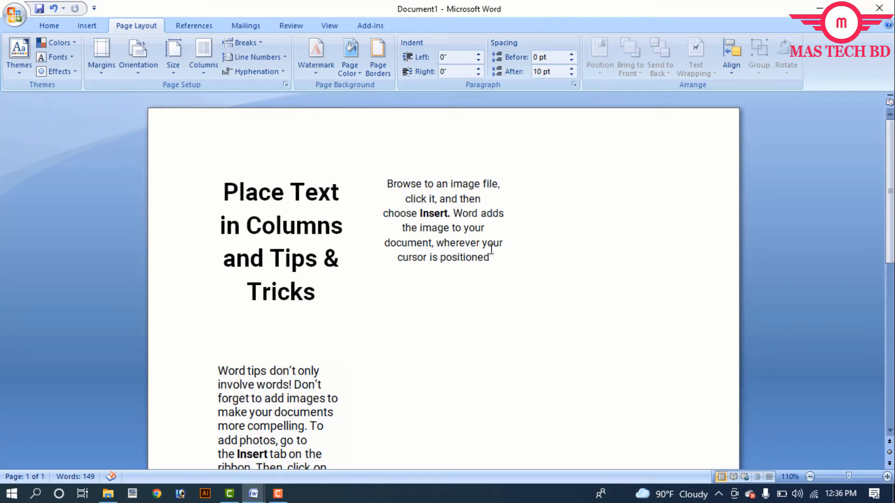
pyautogui.press('Return')
pyautogui.hotkey('ctrl', 'v')
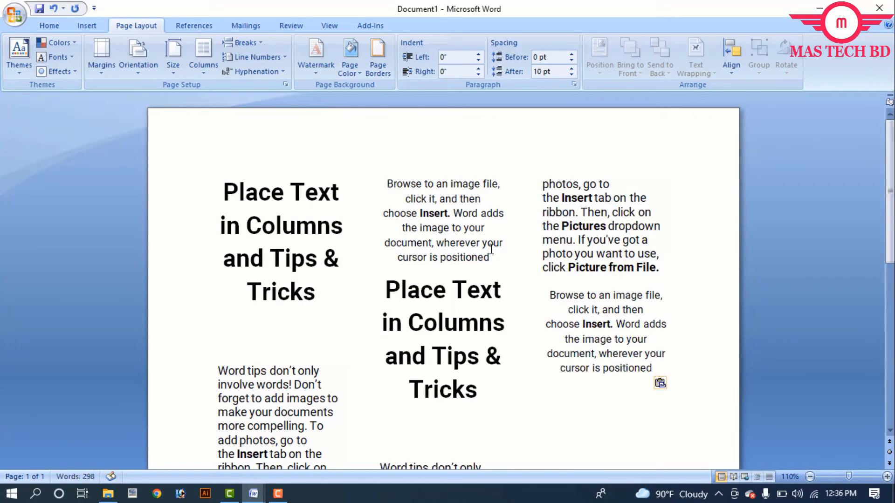
pyautogui.hotkey('ctrl', 'v')
pyautogui.hotkey('ctrl', 'v')
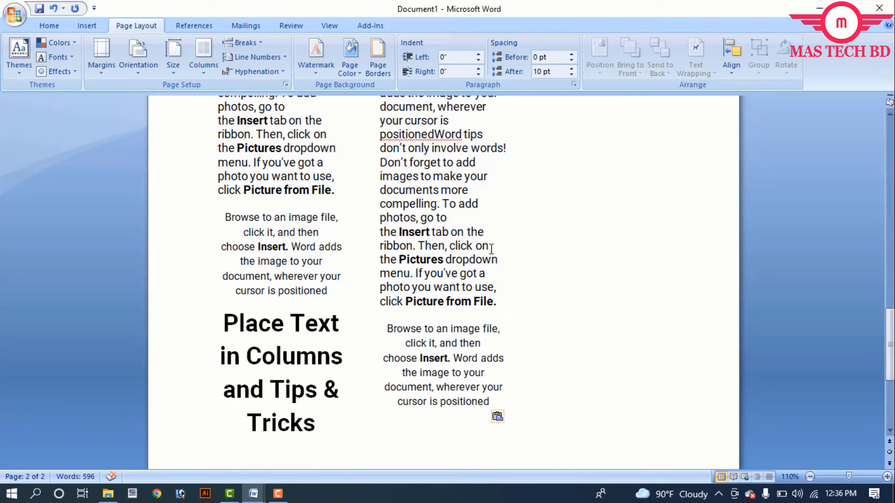
pyautogui.hotkey('ctrl', 'v')
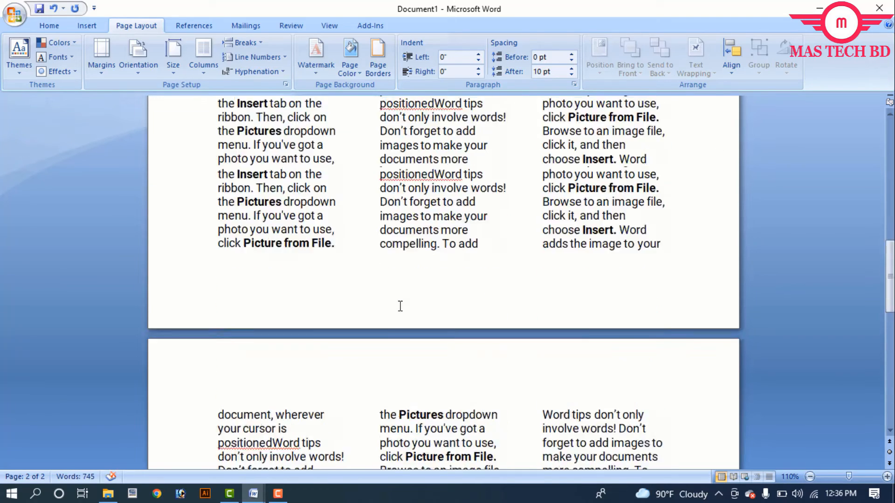
# Select the text from the title through the third column and apply the Left column layout
pyautogui.scroll(10, 400, 306)
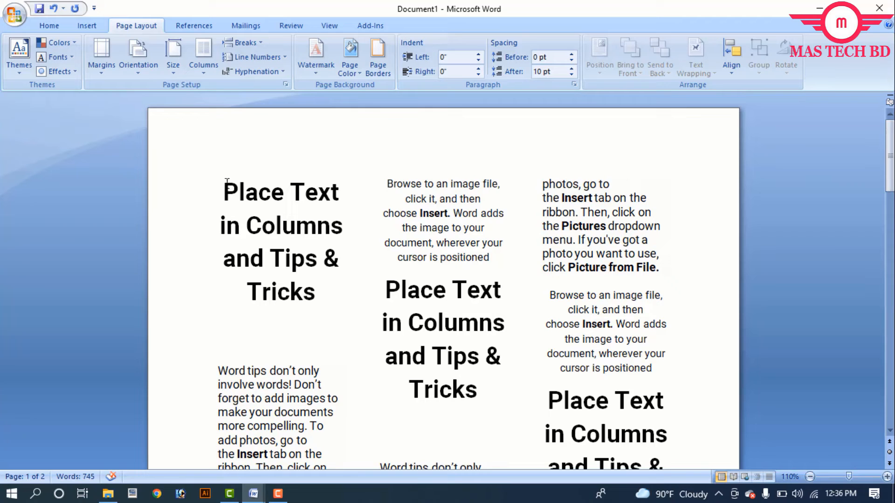
pyautogui.moveTo(225, 194); pyautogui.dragTo(621, 359)
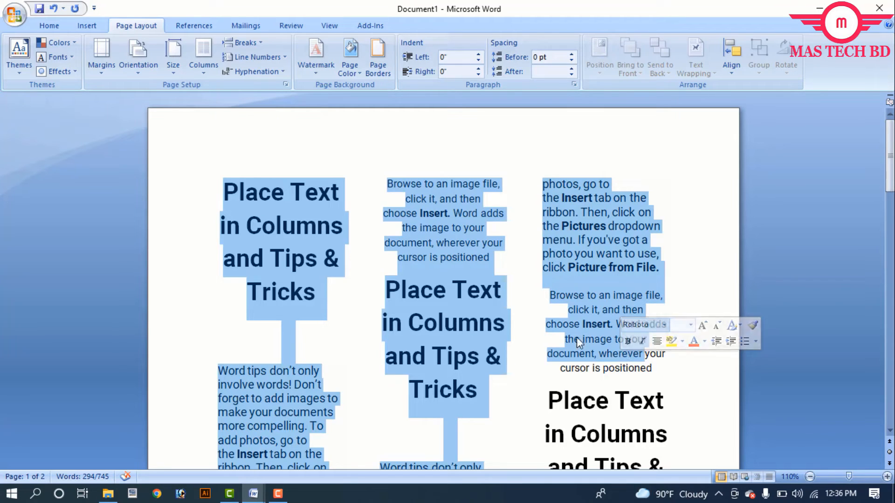
pyautogui.click(202, 59)
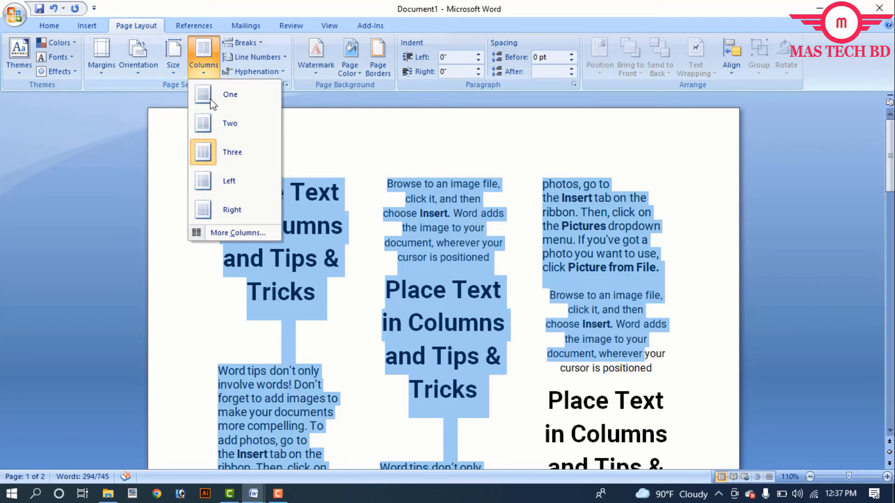
pyautogui.click(219, 181)
# Apply the Right column layout to the selected text
pyautogui.click(203, 60)
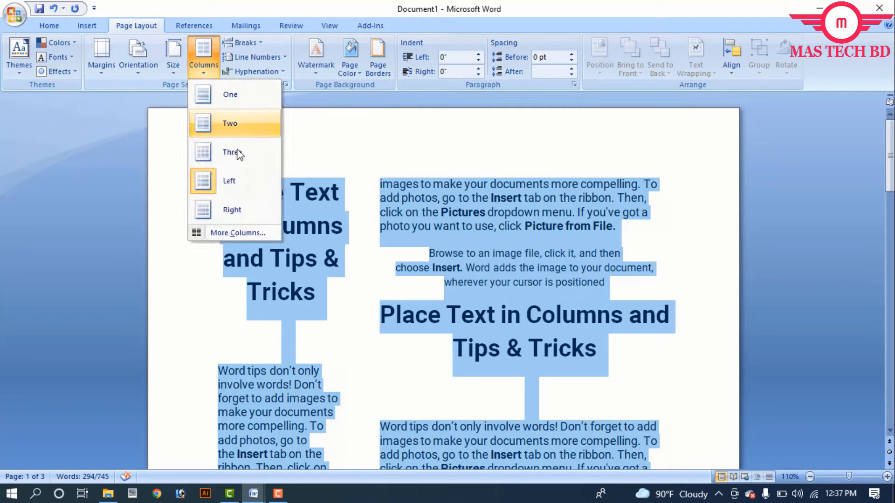
pyautogui.click(230, 210)
pyautogui.scroll(-2, 441, 250)
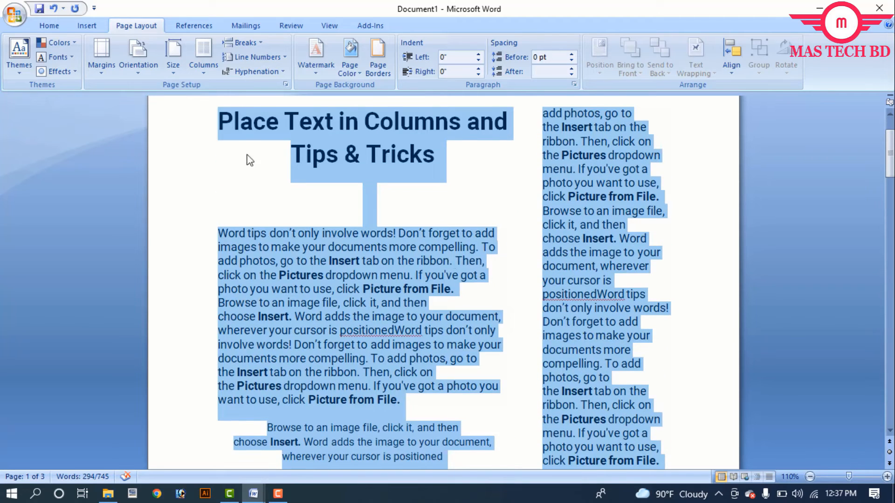
# Apply the Three column layout to the selected text
pyautogui.click(209, 60)
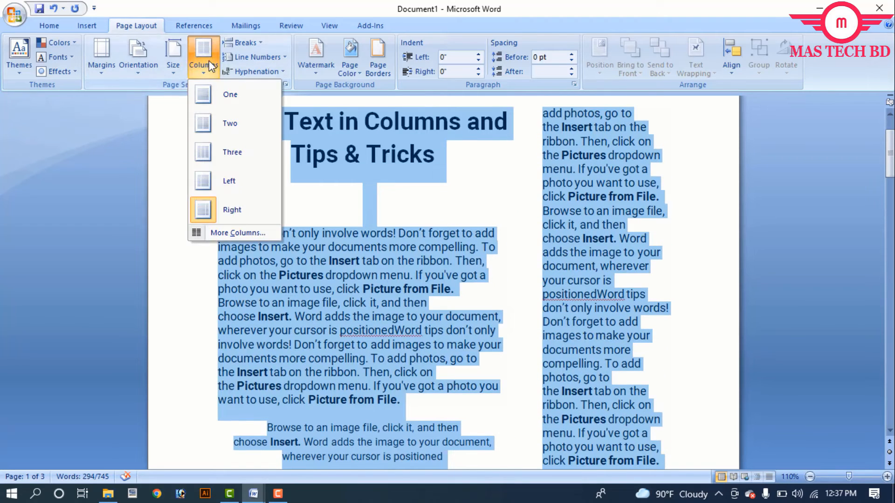
pyautogui.click(225, 153)
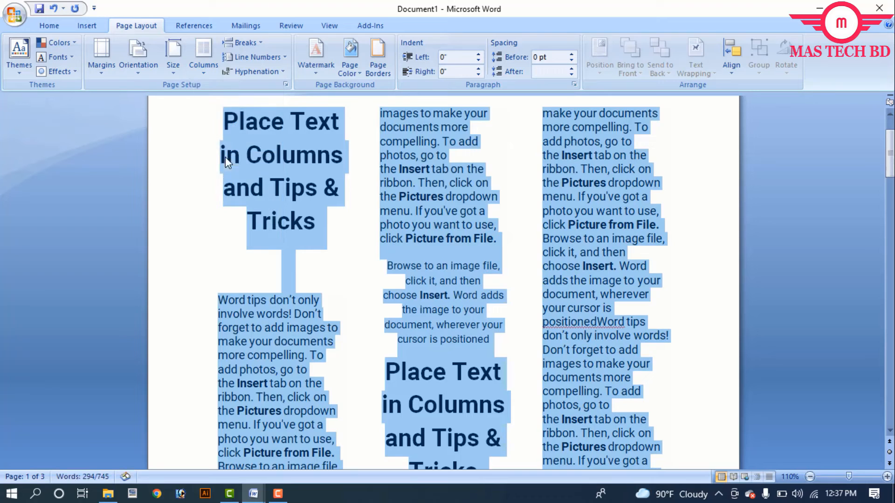
# Delete the duplicated text from the second column through the end of the document
pyautogui.click(444, 263)
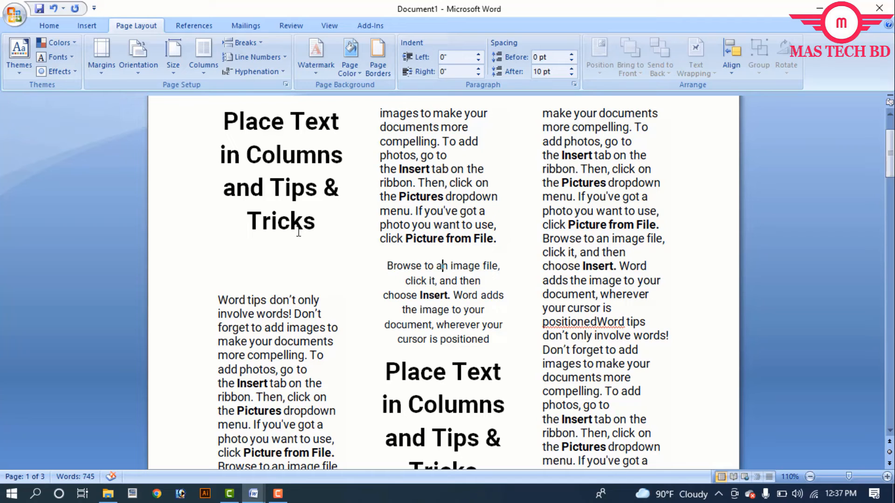
pyautogui.scroll(3, 319, 238)
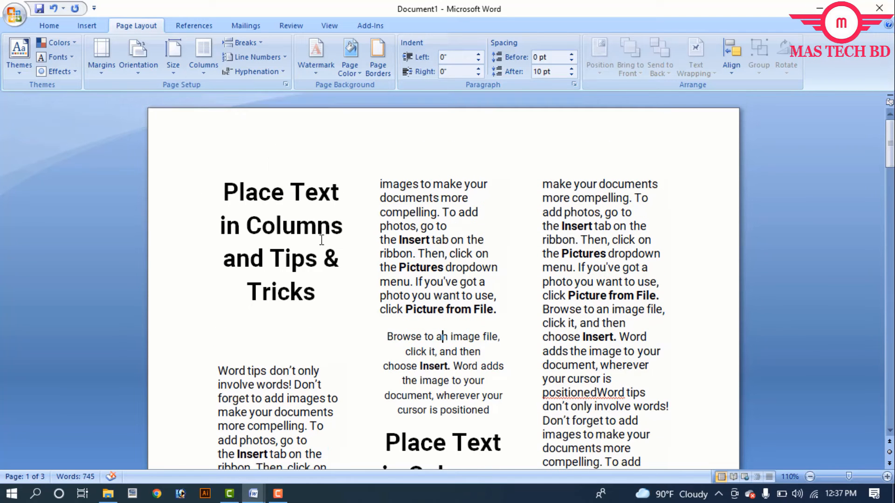
pyautogui.moveTo(381, 180); pyautogui.dragTo(776, 485)
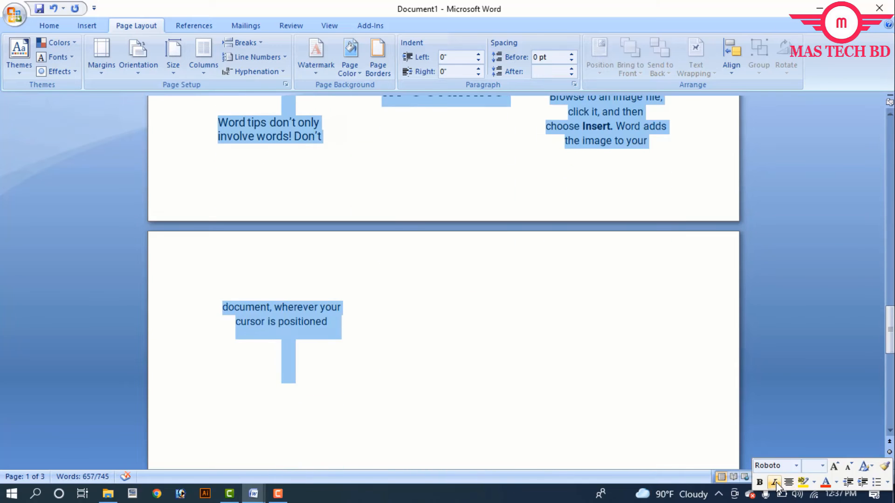
pyautogui.press('Delete')
# Select the text from the title onward and, in the More Columns dialog, apply the Left preset to the selected text
pyautogui.scroll(10, 289, 279)
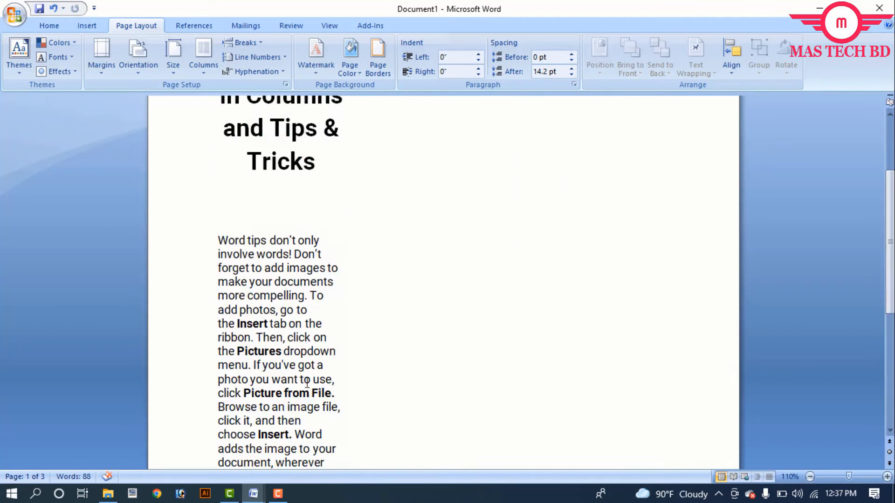
pyautogui.moveTo(186, 200); pyautogui.dragTo(366, 468)
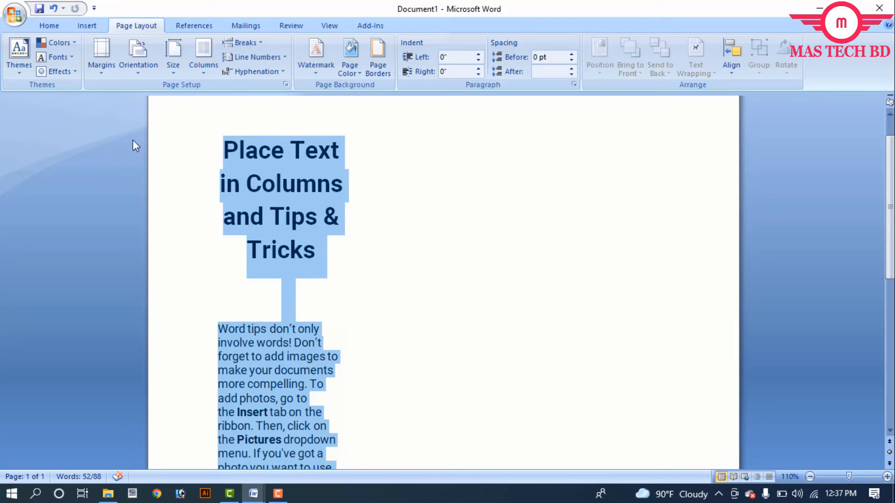
pyautogui.click(207, 64)
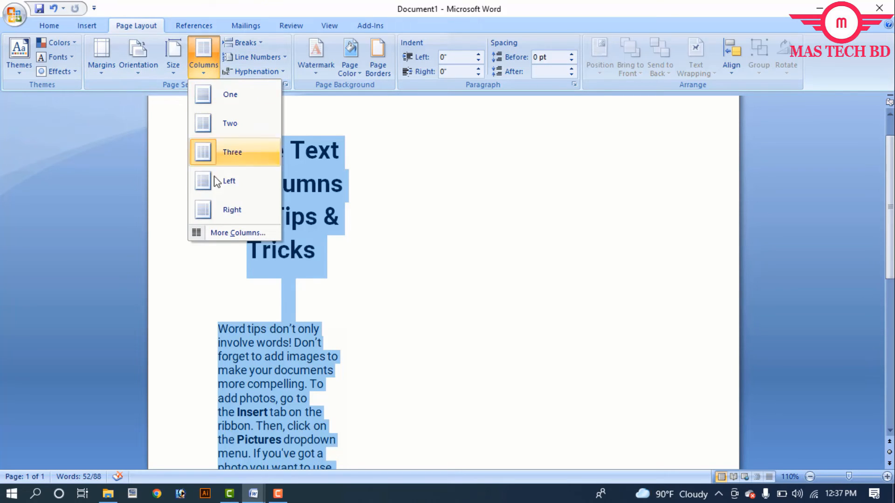
pyautogui.click(227, 233)
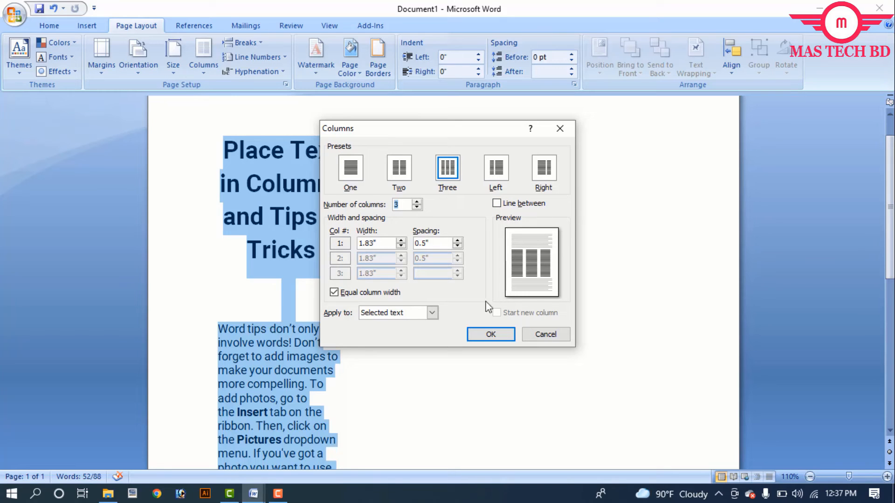
pyautogui.click(410, 319)
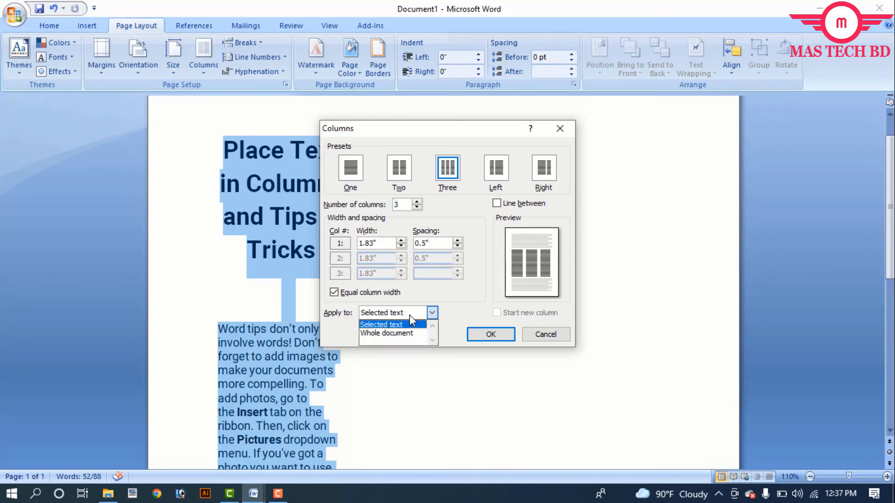
pyautogui.click(409, 315)
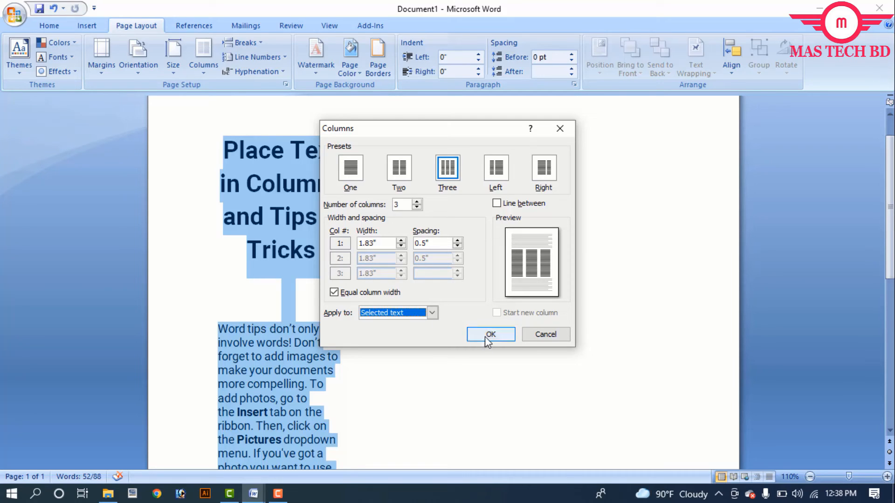
pyautogui.click(404, 172)
pyautogui.click(496, 173)
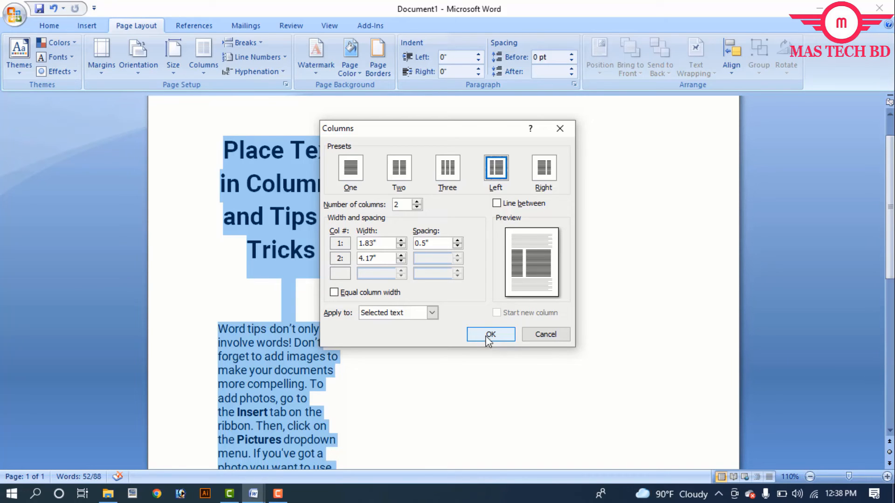
pyautogui.click(484, 338)
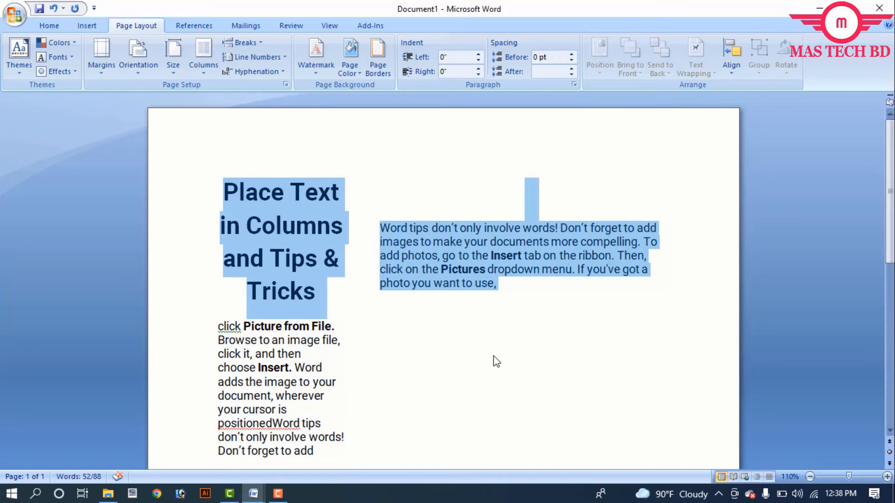
# Insert the picture Untitled-2 copy.jpg from the Desktop at the end of the second column's text
pyautogui.click(495, 300)
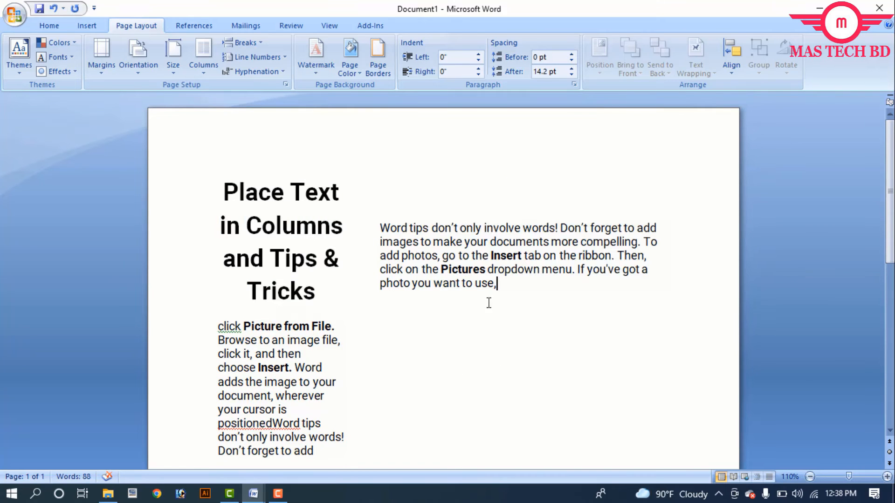
pyautogui.click(50, 26)
pyautogui.click(86, 26)
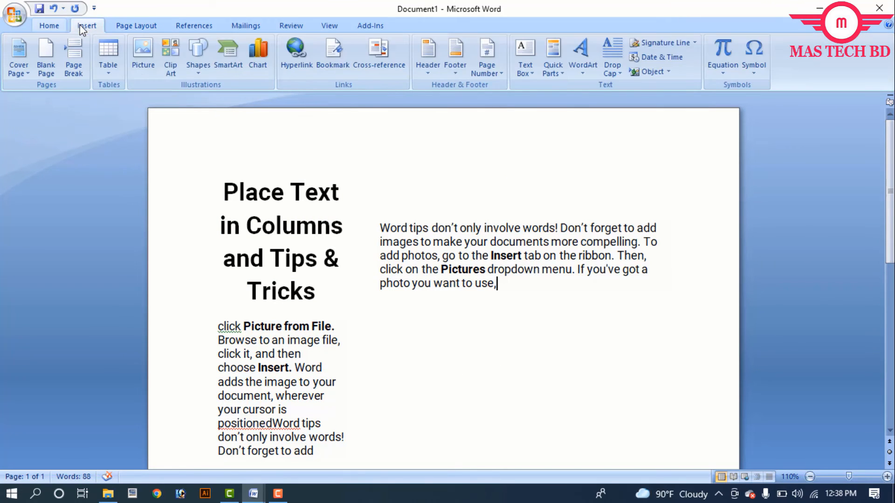
pyautogui.click(148, 64)
pyautogui.scroll(1, 40, 134)
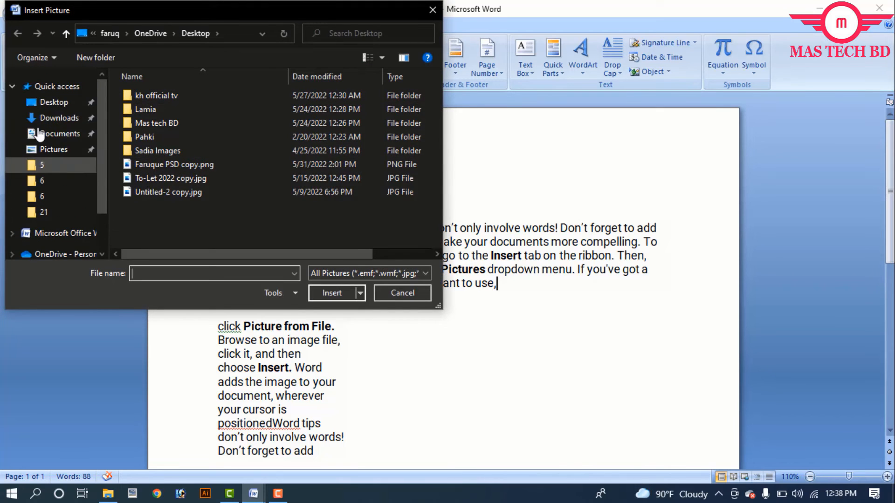
pyautogui.click(54, 102)
pyautogui.click(154, 109)
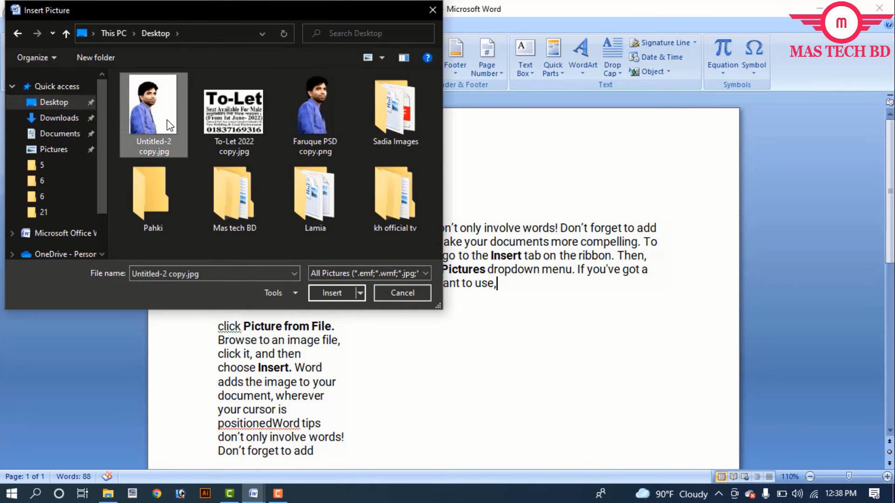
pyautogui.doubleClick(167, 119)
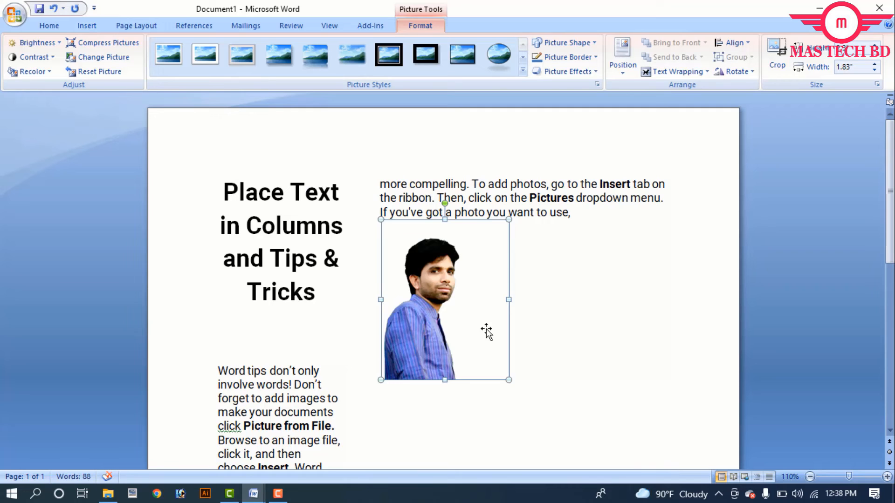
# Shrink the picture to about 1.41 inches wide, nudge it right, and set its text wrapping to Through
pyautogui.moveTo(507, 378); pyautogui.dragTo(478, 303)
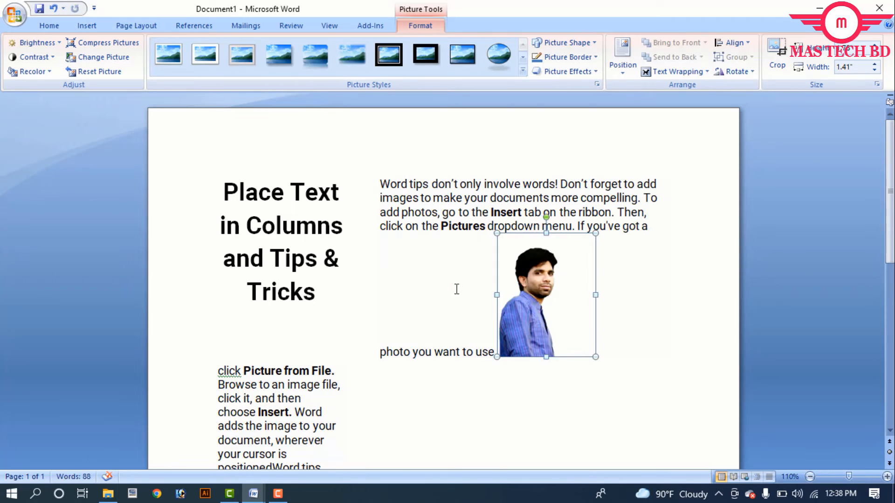
pyautogui.moveTo(544, 293); pyautogui.dragTo(578, 285)
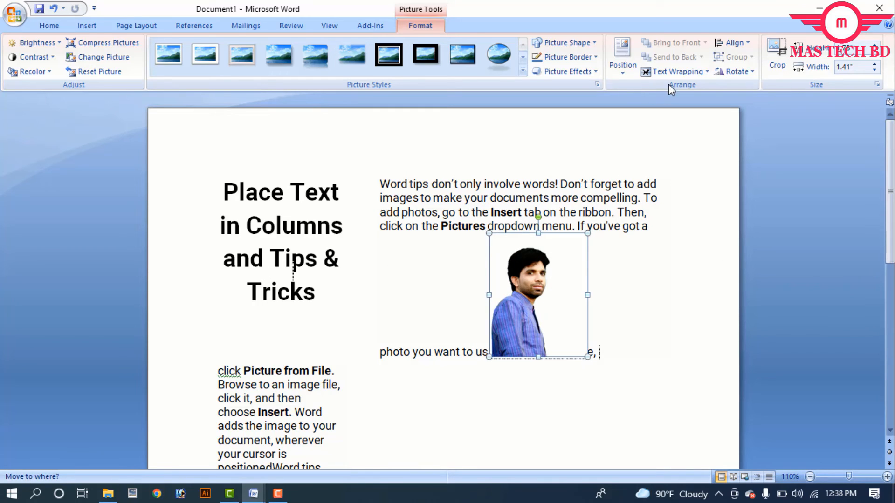
pyautogui.click(669, 71)
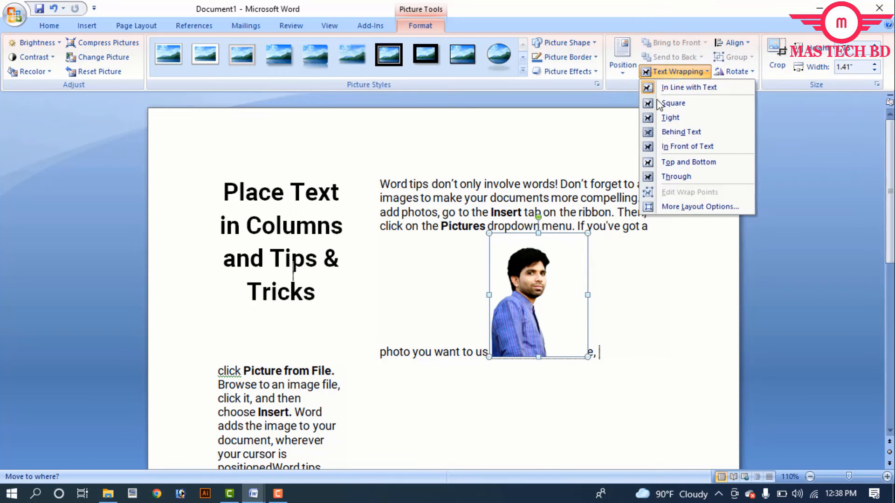
pyautogui.click(677, 176)
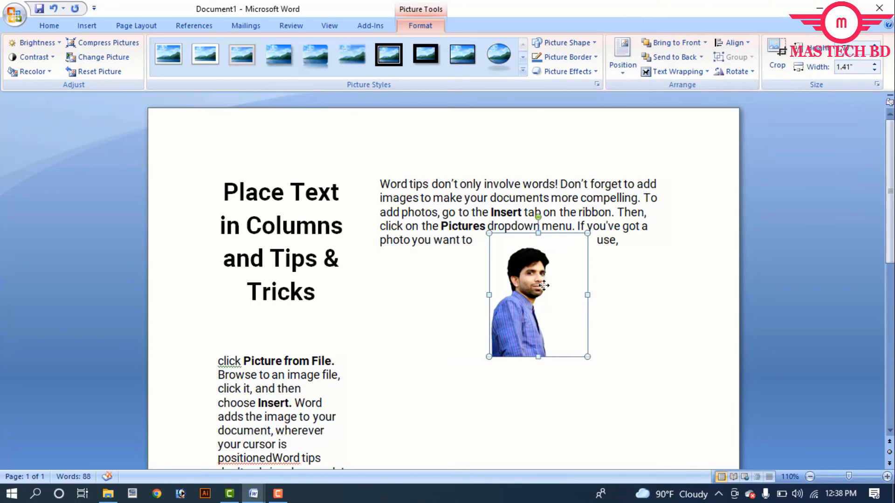
# Move the picture above the title in the first column and set its text wrapping to In Front of Text
pyautogui.moveTo(497, 353); pyautogui.dragTo(291, 205)
pyautogui.click(678, 72)
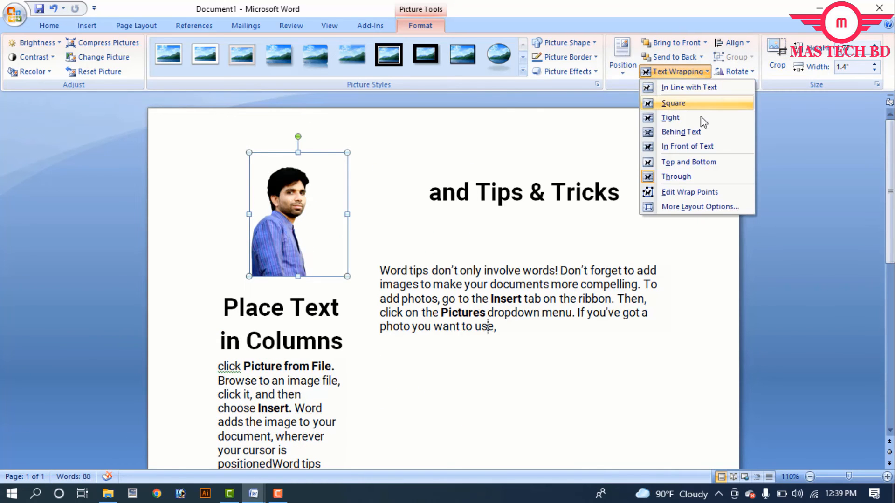
pyautogui.click(686, 147)
# Move the picture to the page's top-right corner and shrink it to about 1.06 inches wide
pyautogui.moveTo(311, 213); pyautogui.dragTo(679, 175)
pyautogui.moveTo(623, 238); pyautogui.dragTo(645, 208)
pyautogui.moveTo(684, 177)
pyautogui.mouseDown()
pyautogui.moveTo(503, 194)
pyautogui.moveTo(501, 246)
pyautogui.moveTo(664, 226)
pyautogui.moveTo(674, 174)
pyautogui.mouseUp()
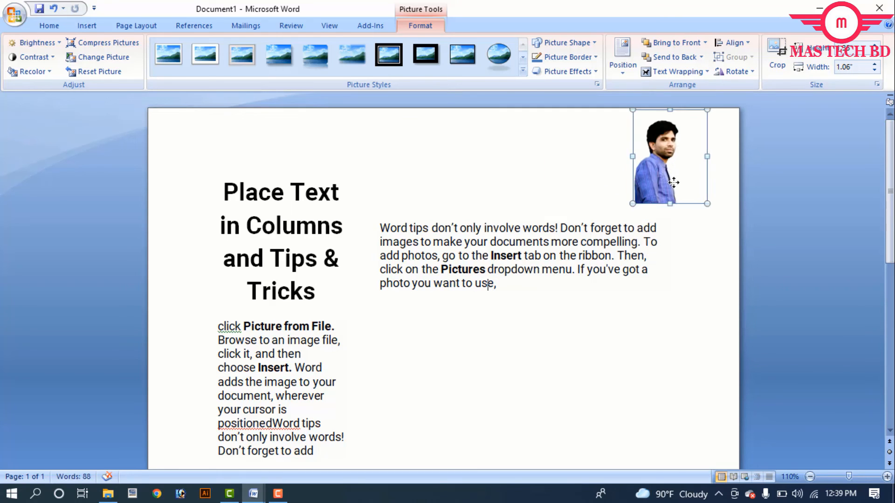